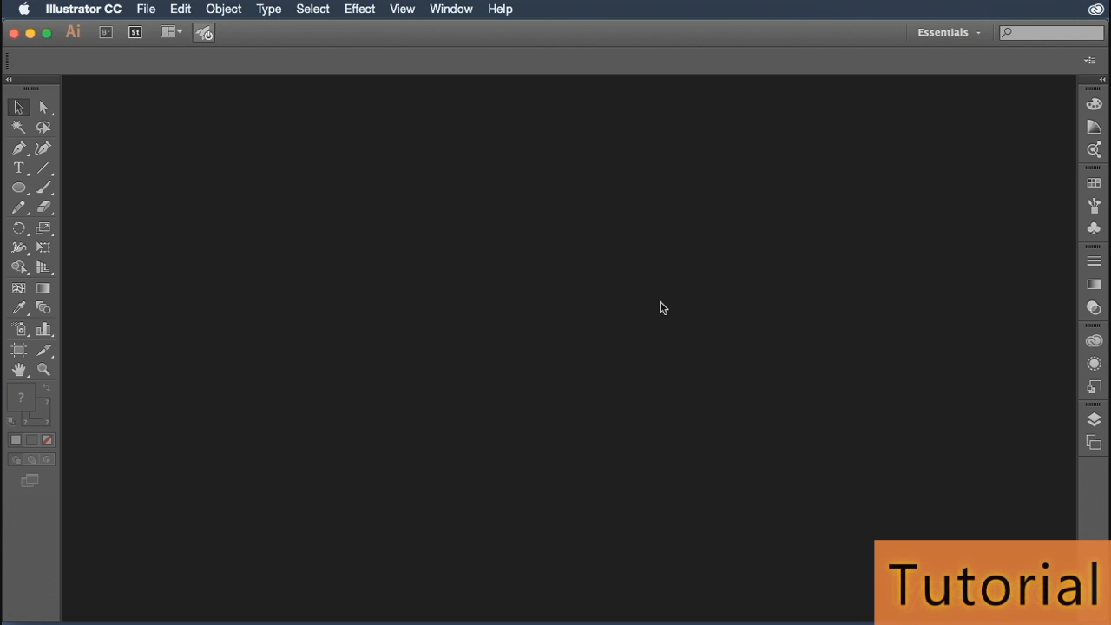
Create a new document
left_click(143, 10)
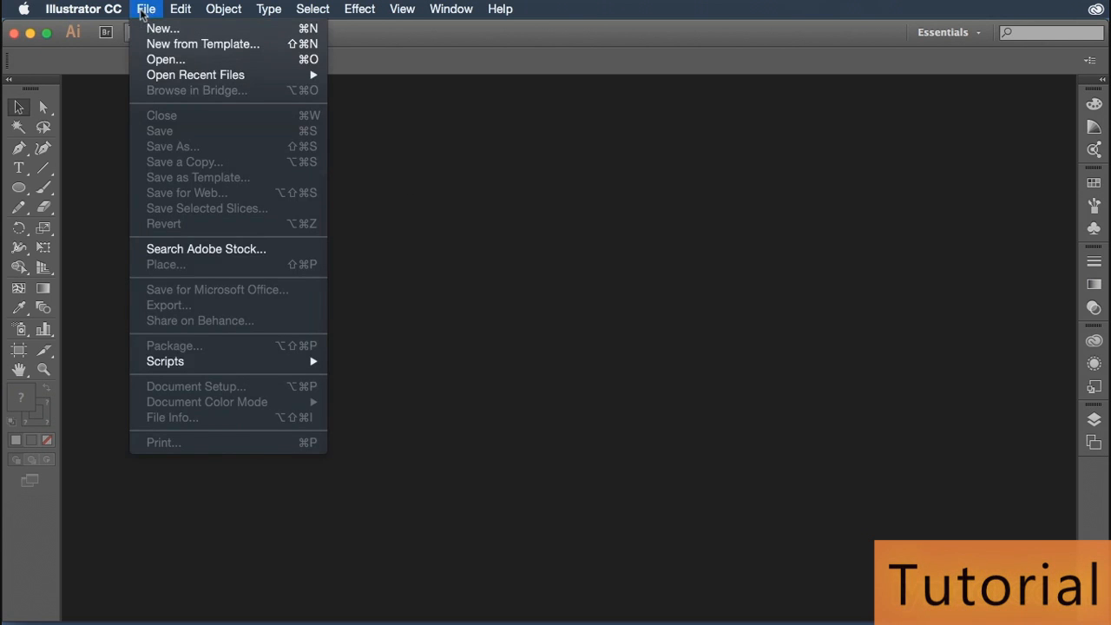
left_click(163, 29)
left_click(740, 468)
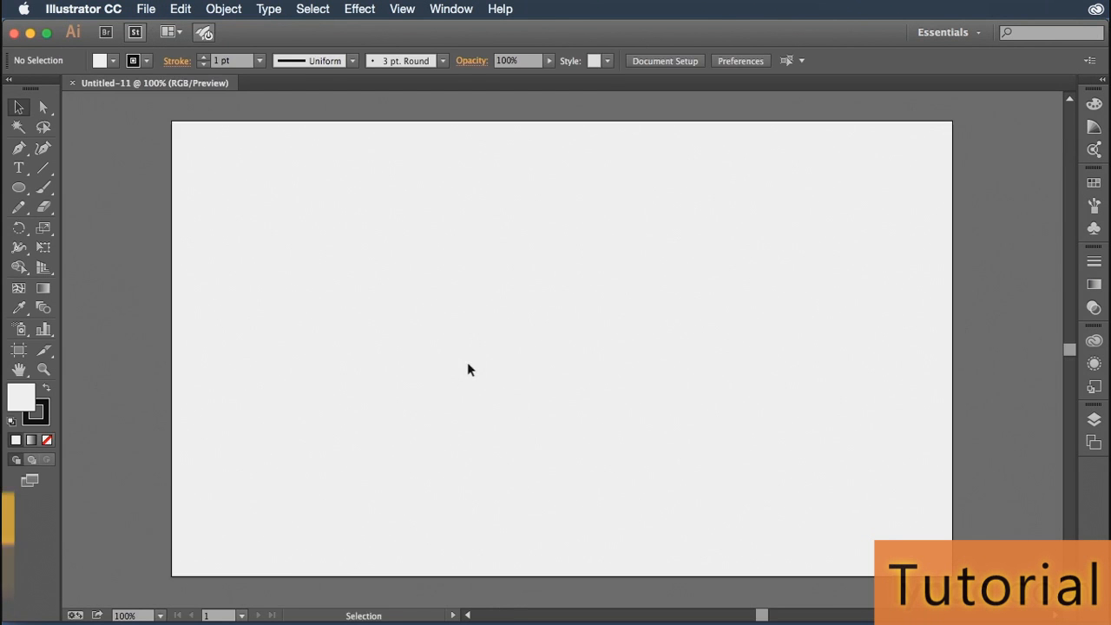
Draw a closed, heart-shaped path with the Pen tool, placing its lower tip at about X 480 px, Y 280 px
key("p")
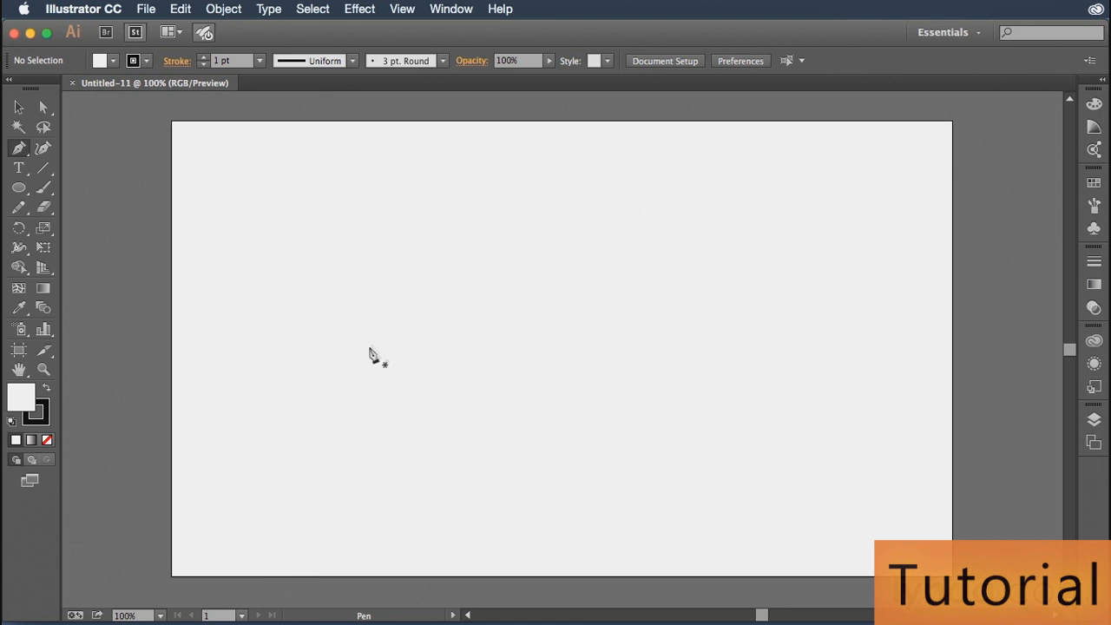
left_click(561, 348)
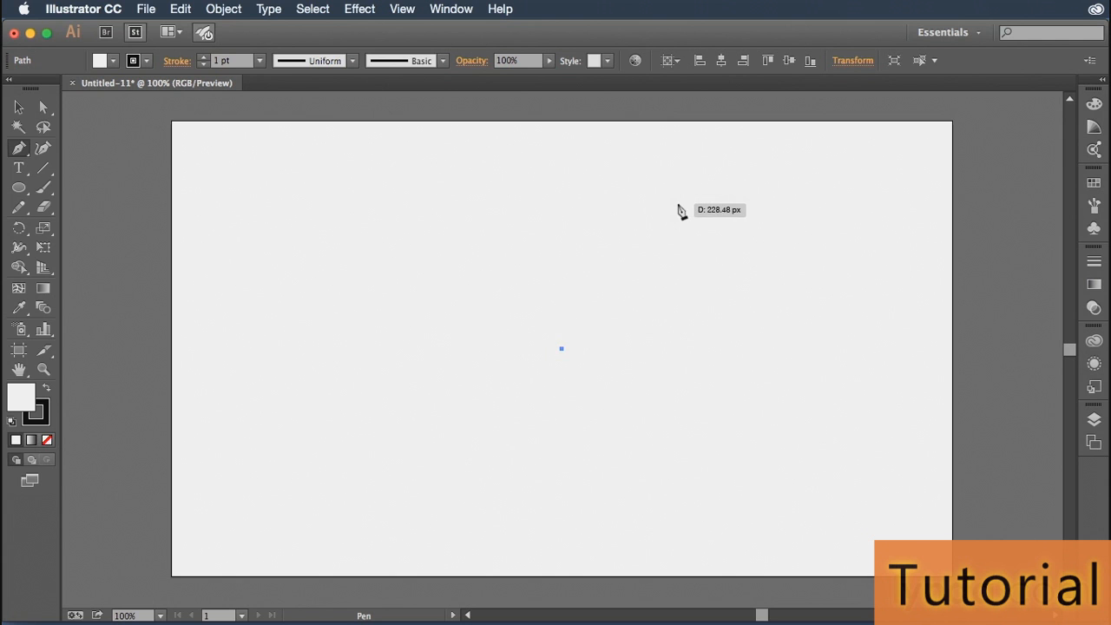
left_click(678, 204)
left_click_drag(678, 204, 630, 125)
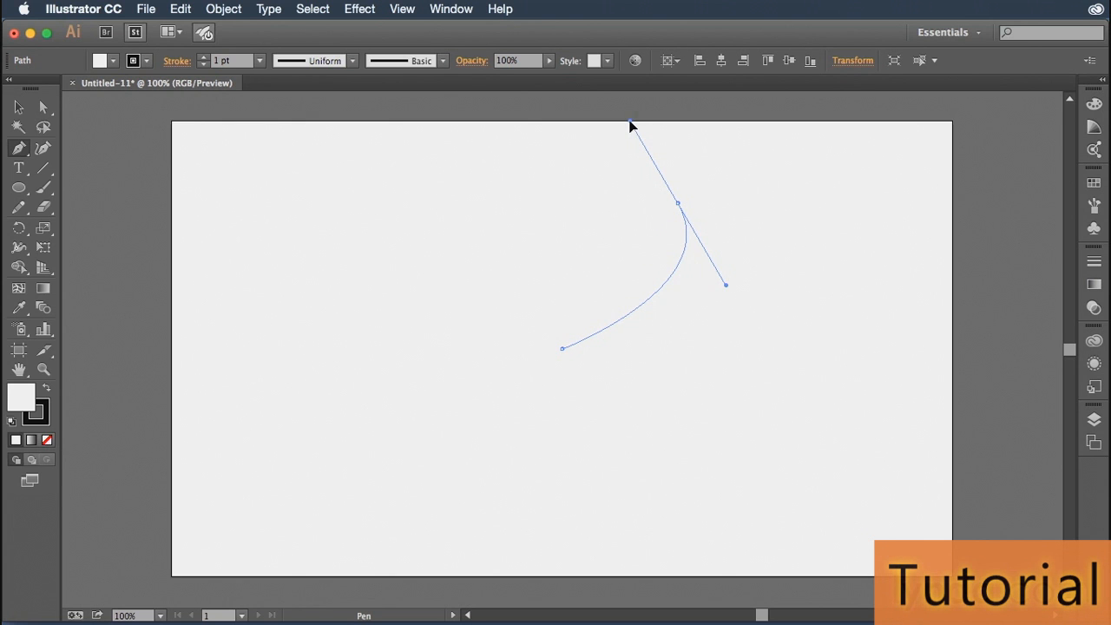
left_click_drag(630, 125, 630, 122)
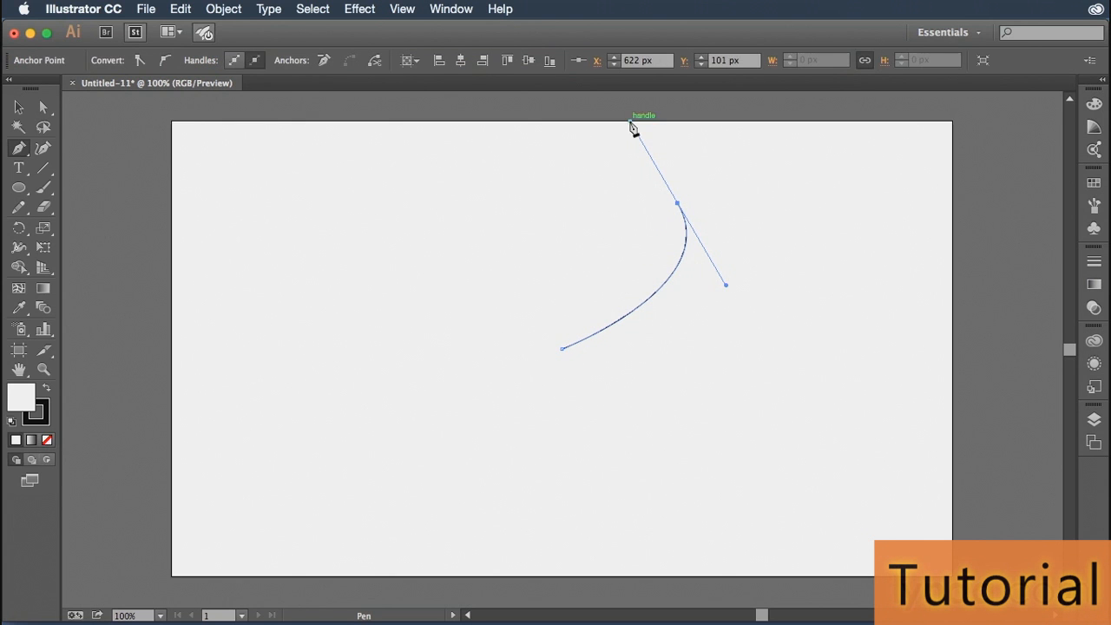
left_click(561, 205)
left_click_drag(561, 205, 564, 222)
mouse_move(562, 221)
left_mouse_down()
mouse_move(564, 211)
mouse_move(565, 243)
mouse_move(565, 228)
left_mouse_up()
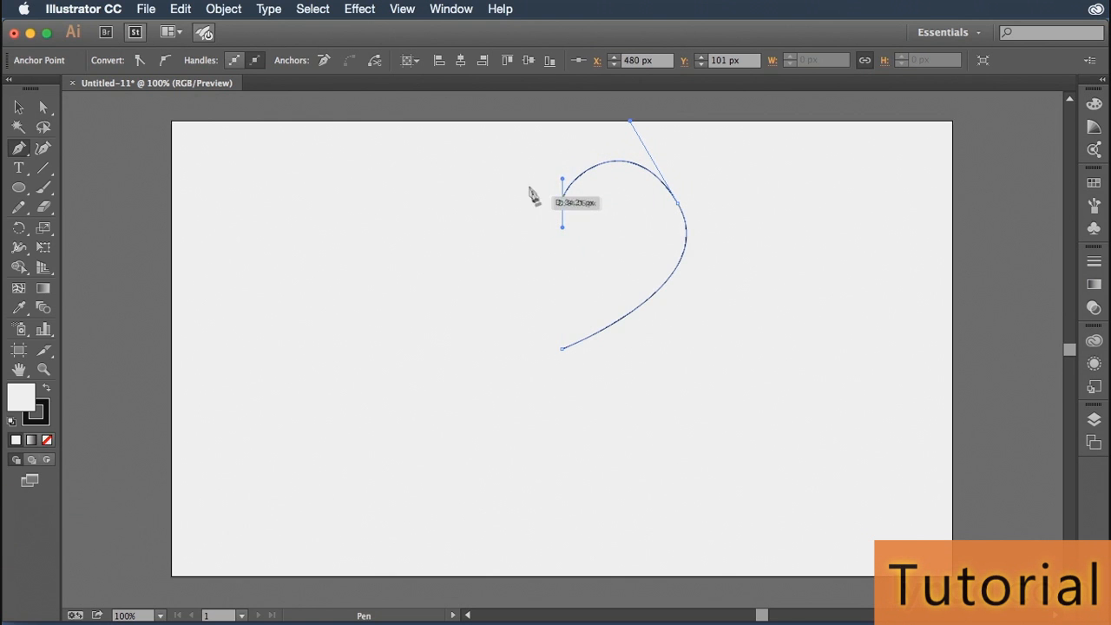
left_click(445, 208)
left_click_drag(445, 208, 448, 329)
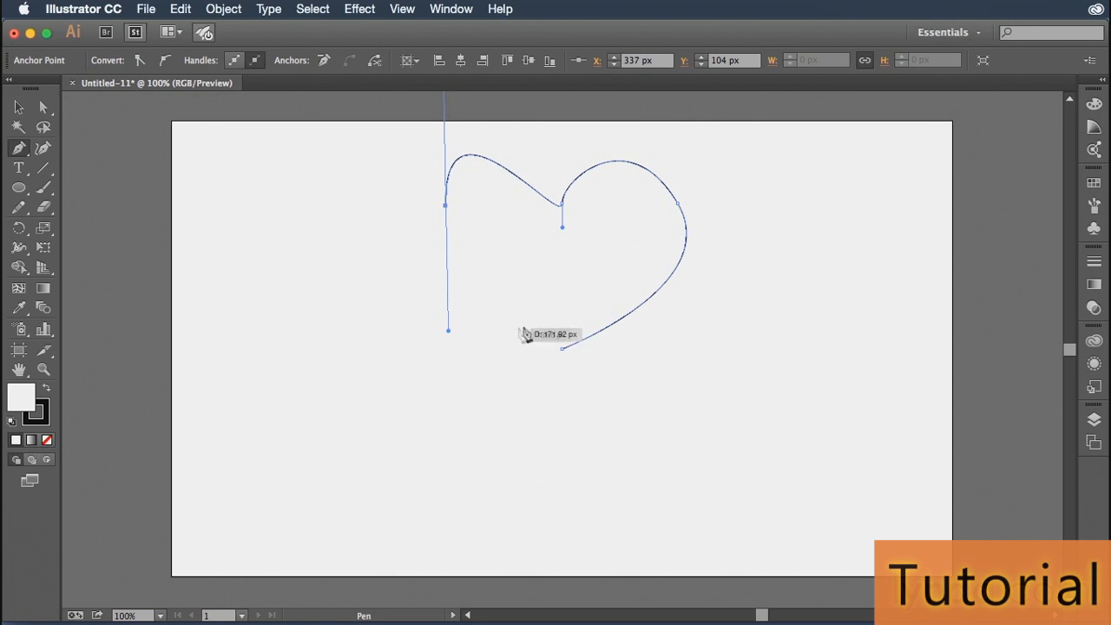
left_click(563, 351)
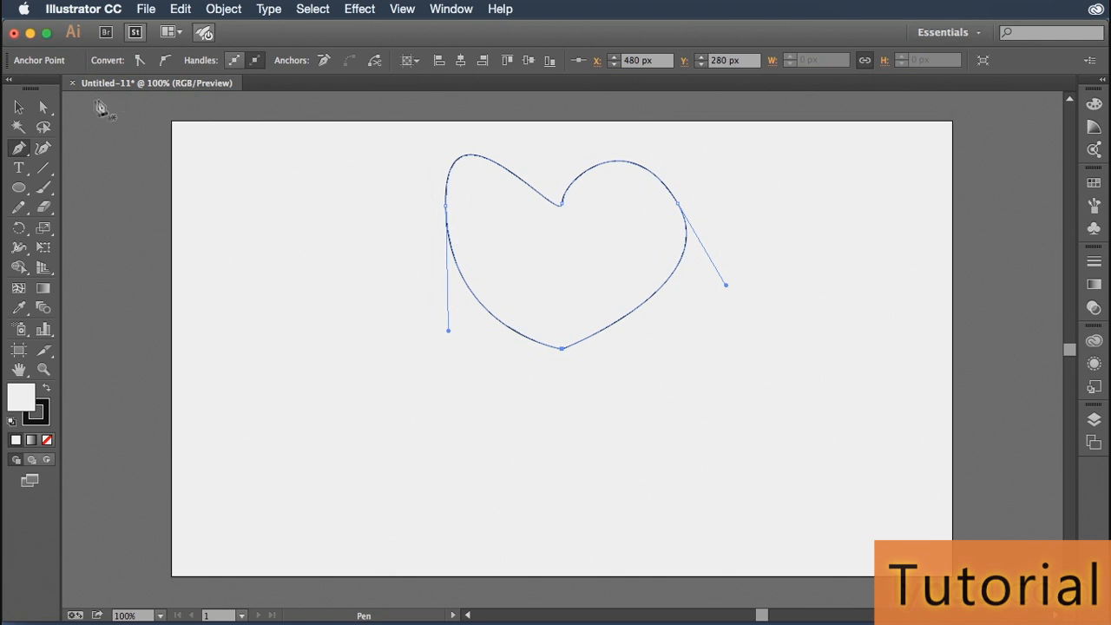
Select the whole heart-shaped path and delete it from the artboard
left_click(19, 107)
left_click_drag(345, 154, 807, 353)
key("Delete")
Draw an open U-shaped curve with the Pen tool, ending at about X 431 px, Y 178.5 px, and deselect it
left_click(19, 148)
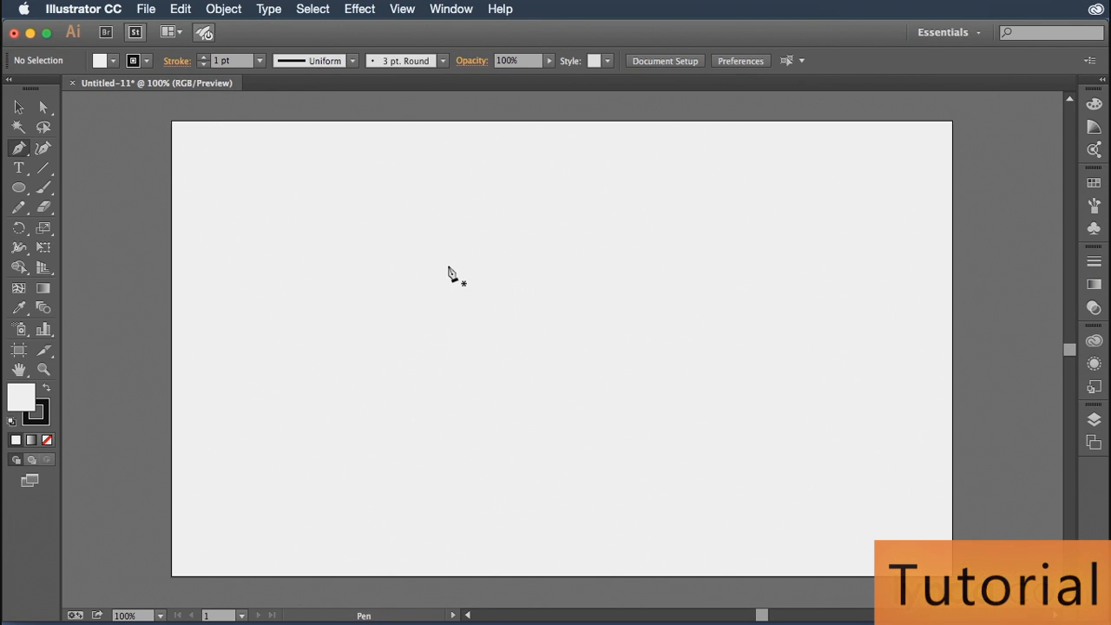
left_click_drag(448, 267, 447, 285)
left_click_drag(448, 312, 449, 298)
left_click_drag(450, 313, 451, 308)
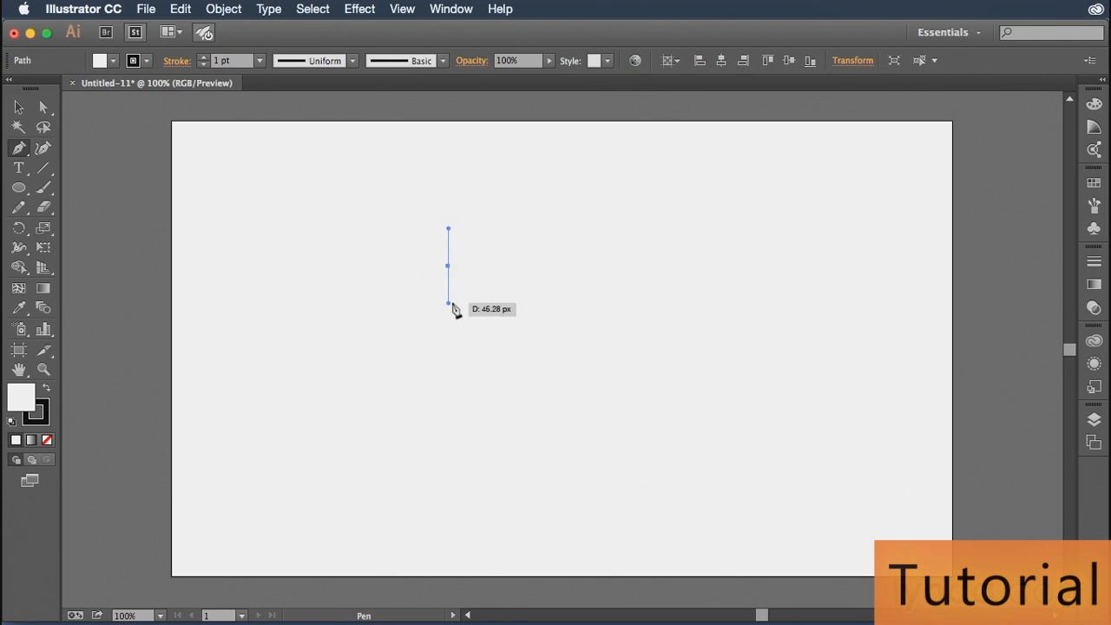
left_click(522, 267)
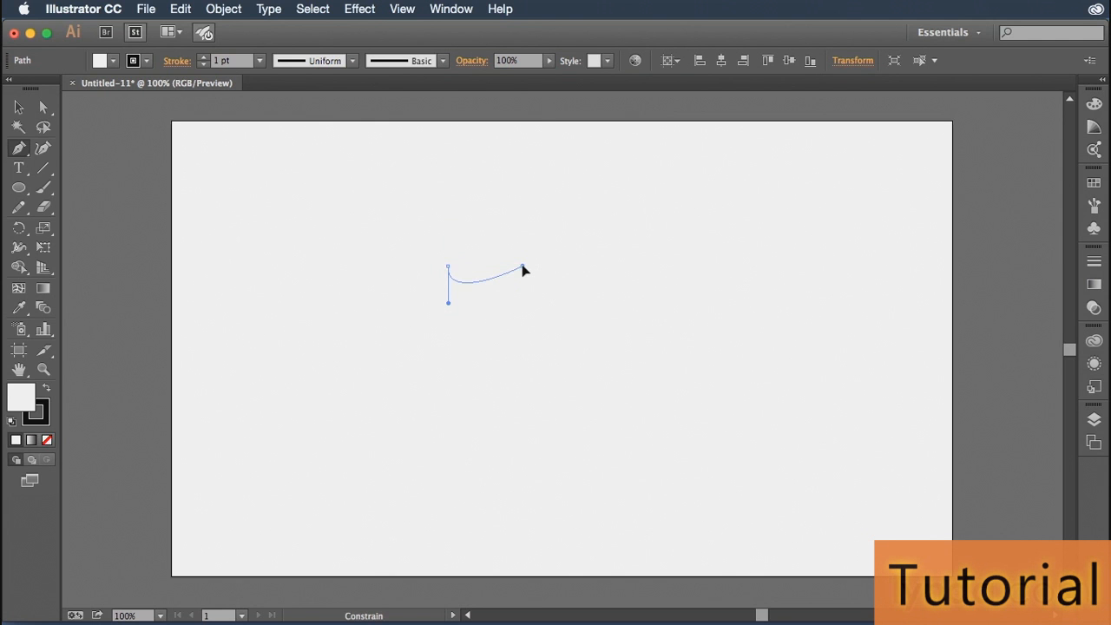
left_click_drag(523, 270, 522, 319)
left_click_drag(525, 328, 533, 228)
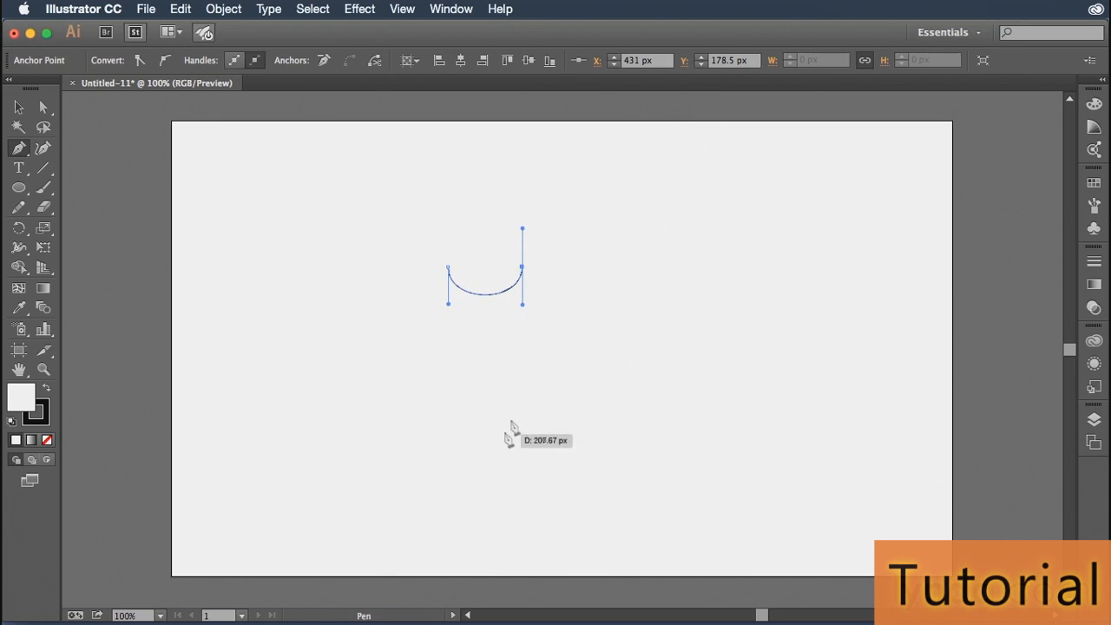
key("super")
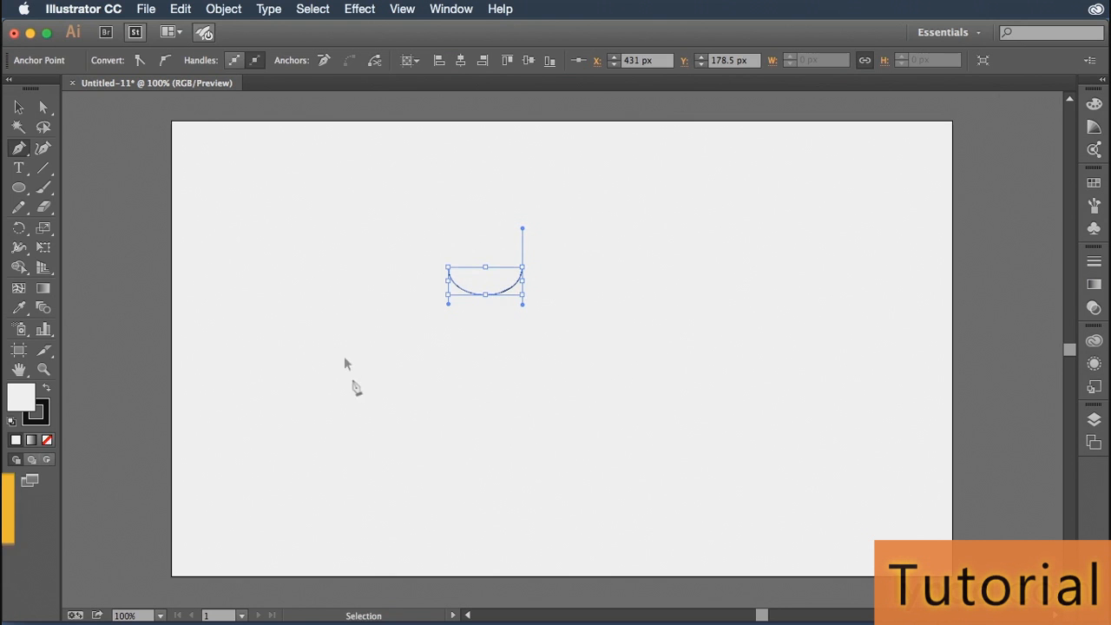
left_click(420, 385, "super")
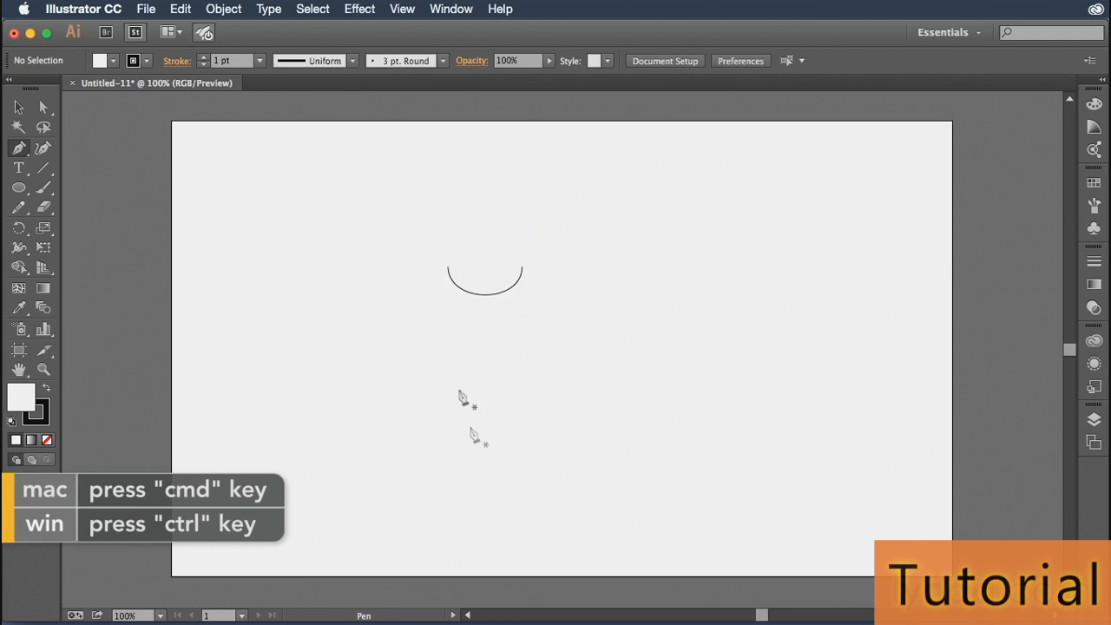
Draw an open S-shaped curve about 206 px wide beside the U-shaped curve, ending at about X 697 px, Y 178.5 px, and finish the path
left_click(571, 266)
left_click_drag(571, 266, 571, 323)
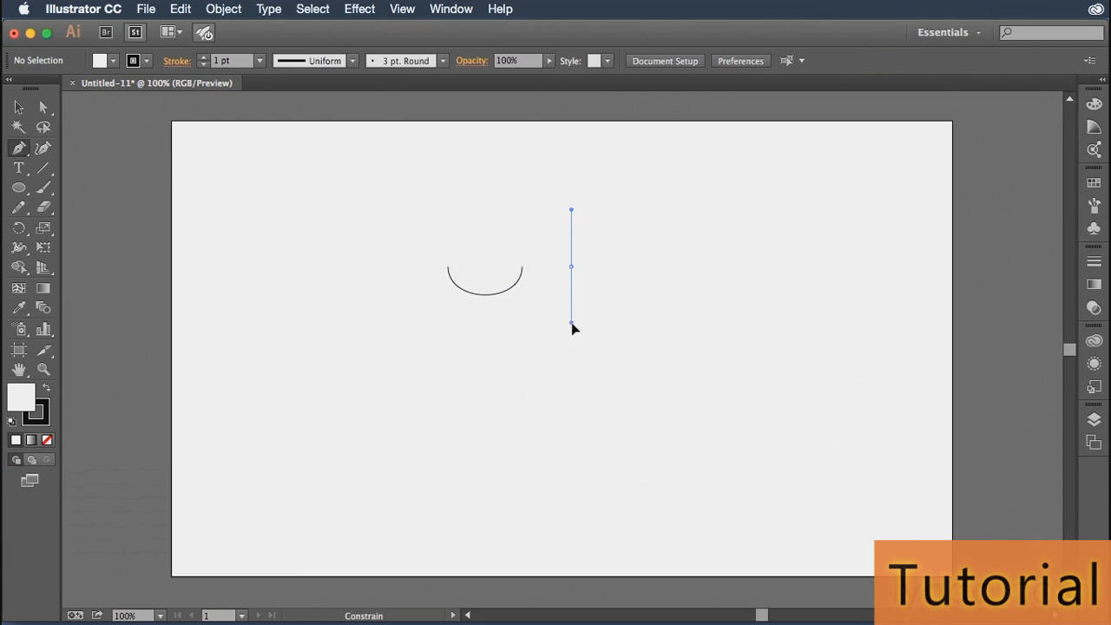
left_click(738, 267)
left_click_drag(739, 266, 738, 317)
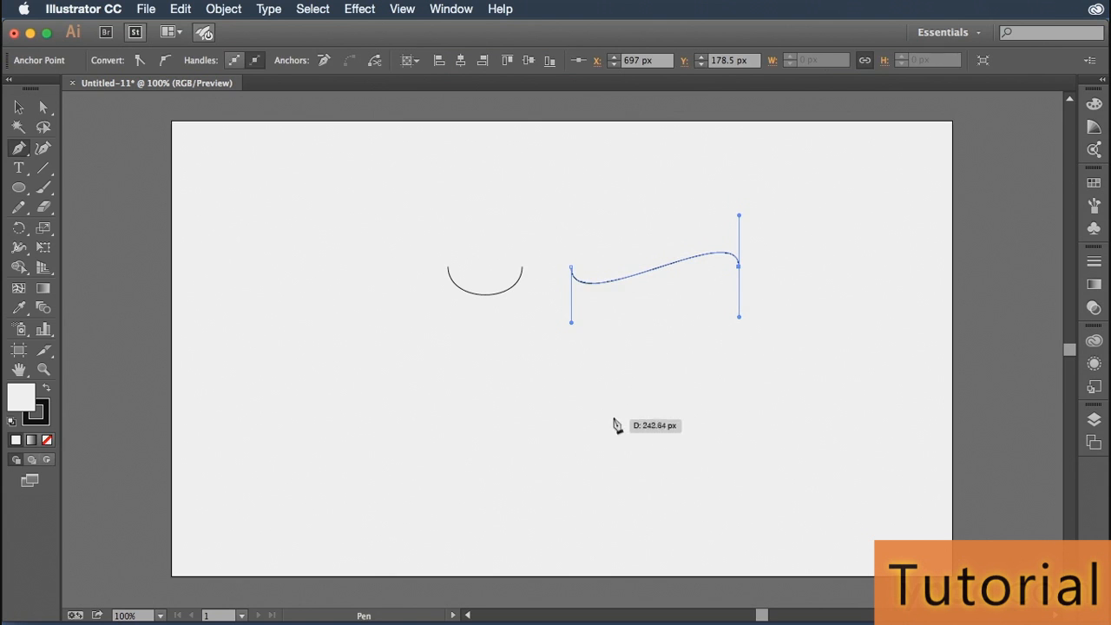
left_click(596, 315, "super")
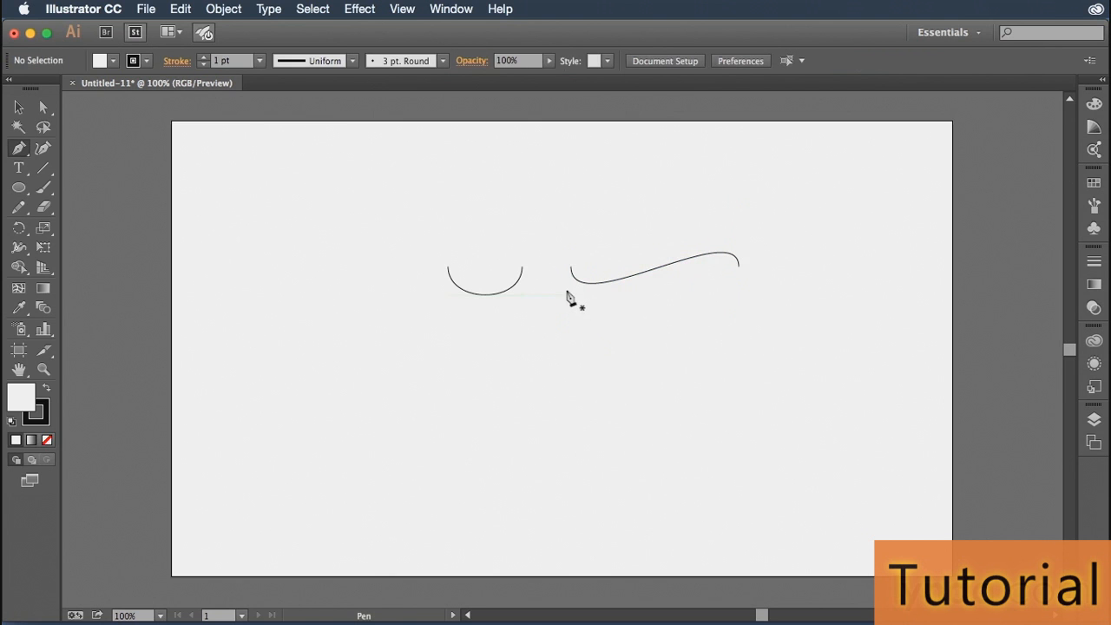
left_click_drag(570, 287, 572, 252)
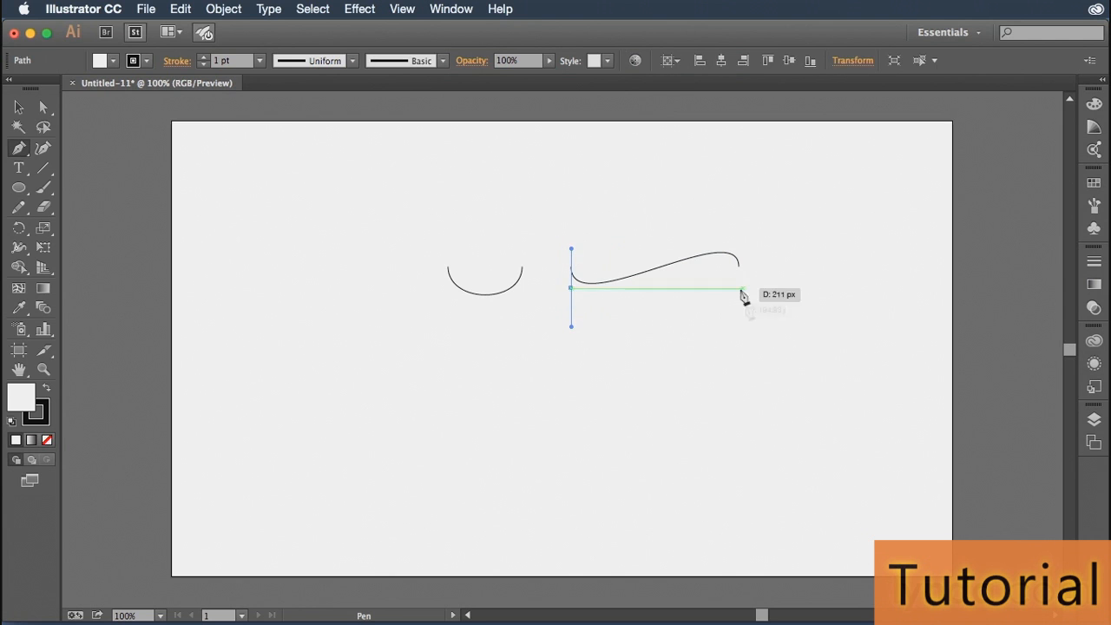
left_click_drag(739, 281, 734, 149)
left_click(673, 472, "super")
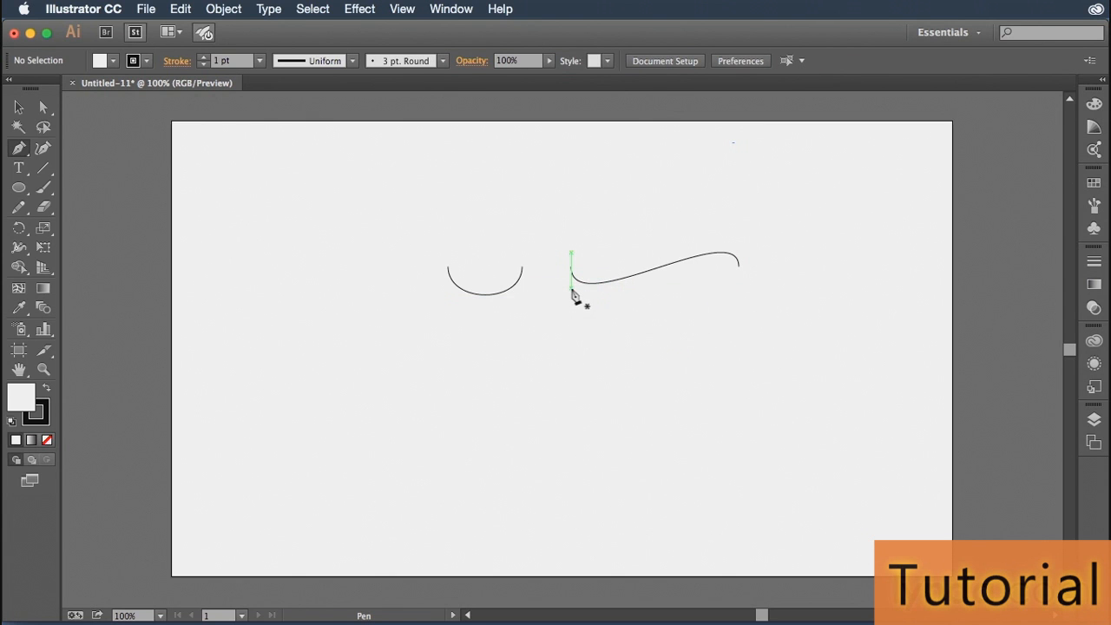
Draw a second S-shaped curve just below the first one, ending at about X 697 px, Y 196 px, and finish the path
left_click_drag(569, 285, 571, 320)
left_click_drag(738, 279, 741, 329)
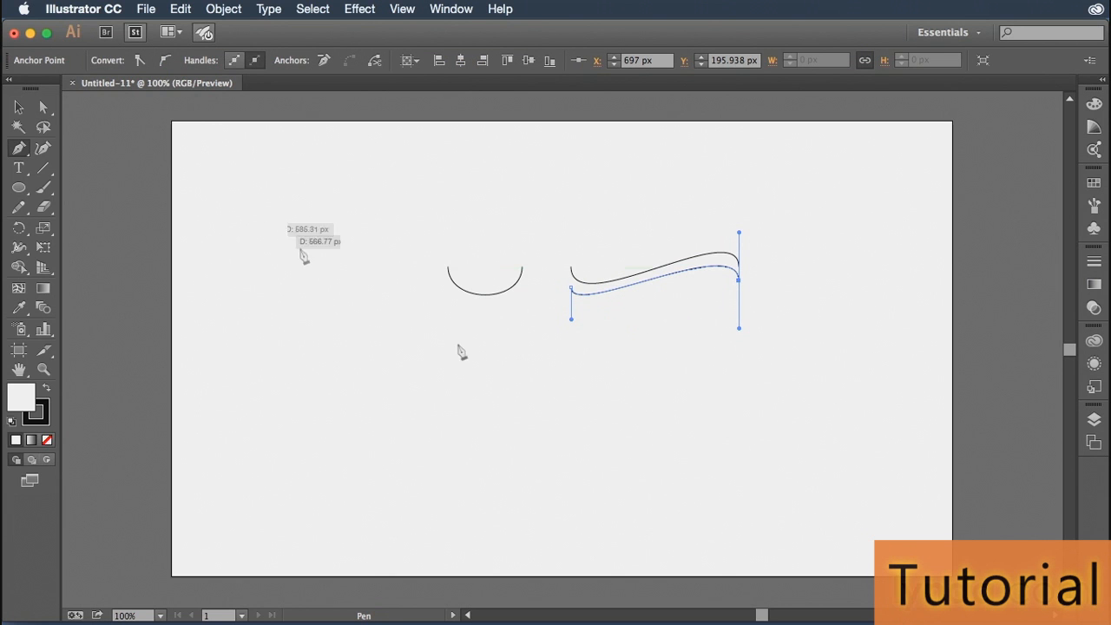
left_click(644, 407, "super")
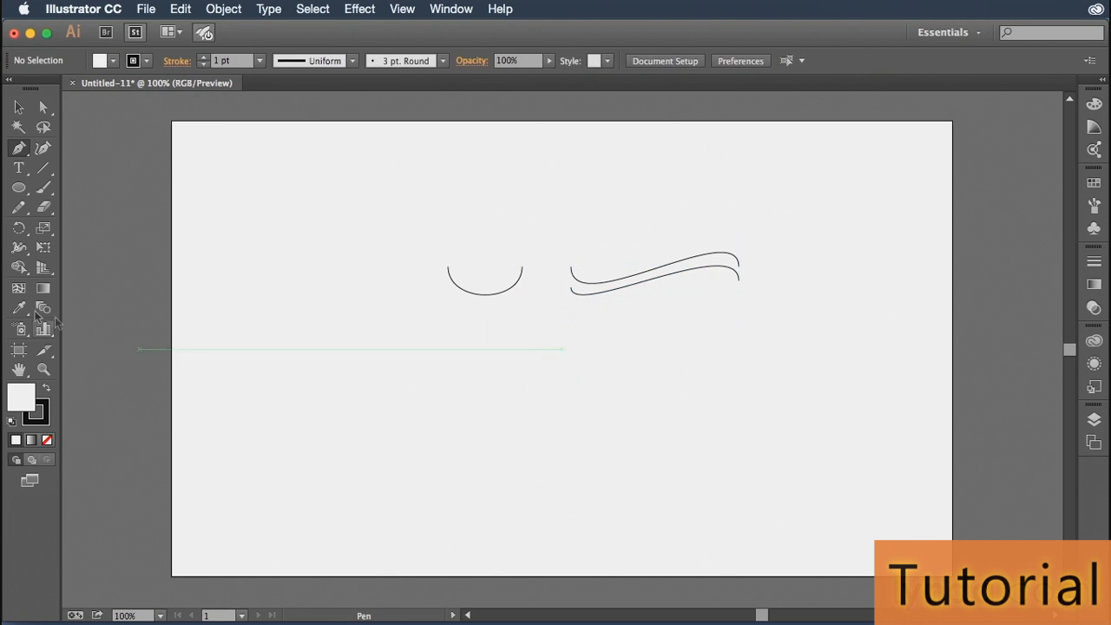
Draw a third S-shaped curve below the other two with the Pen tool, ending at about X 695 px, Y 213 px
key("z")
left_click_drag(454, 234, 806, 367)
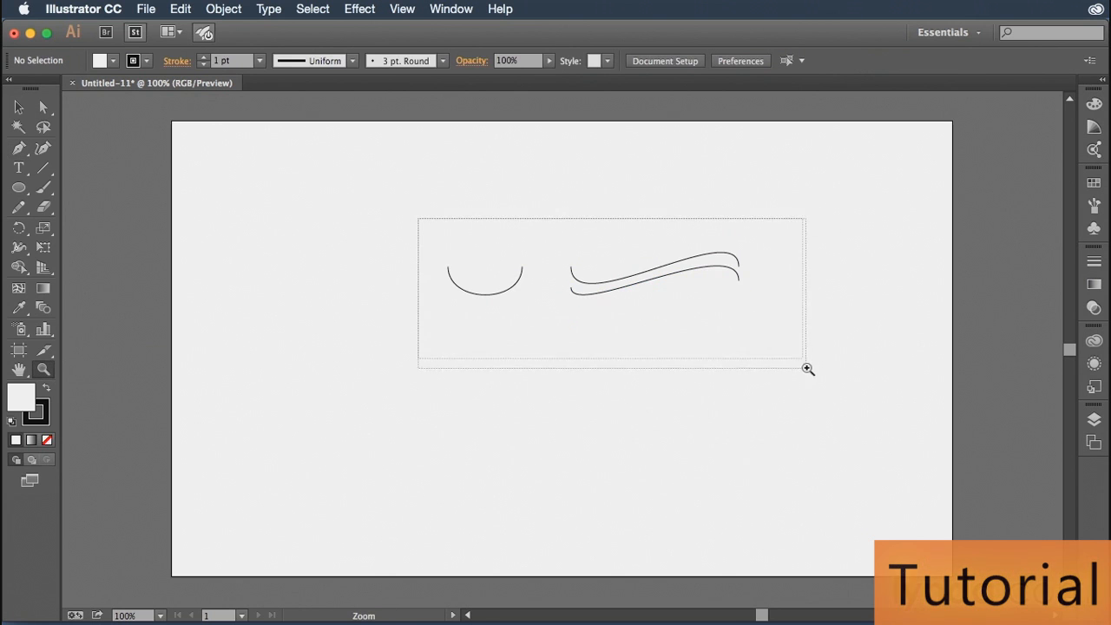
left_click_drag(360, 376, 425, 306)
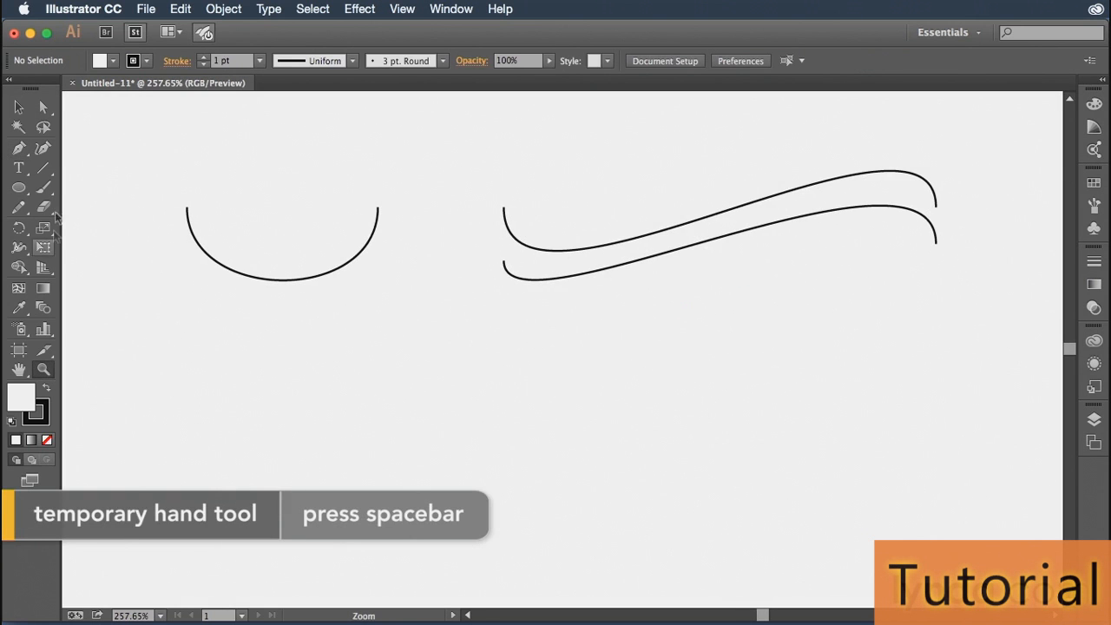
left_click(19, 148)
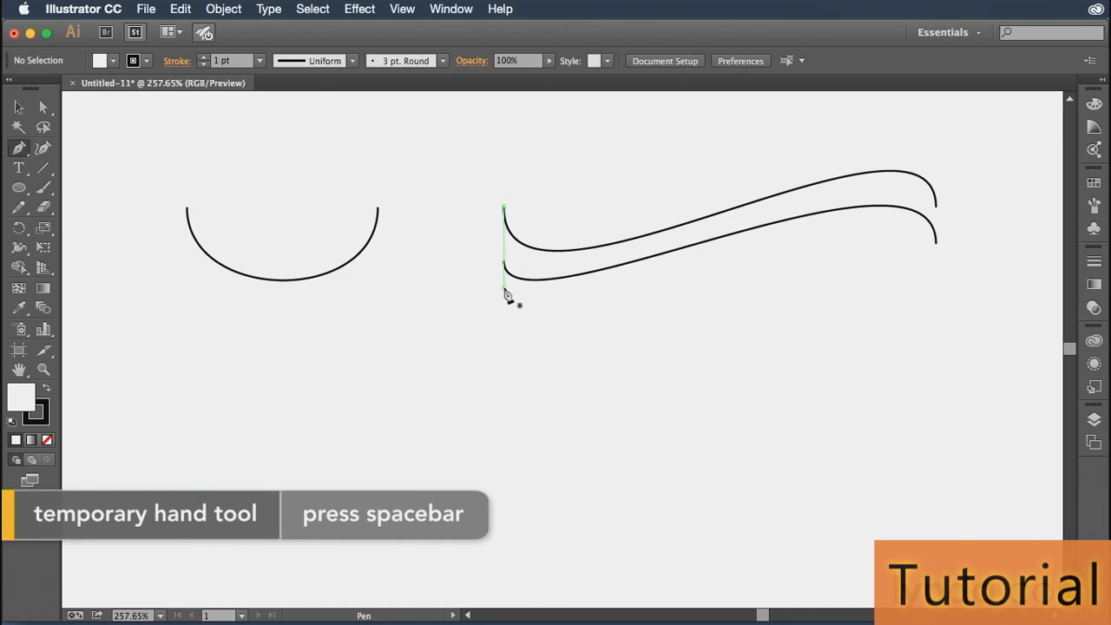
left_click_drag(503, 287, 504, 360)
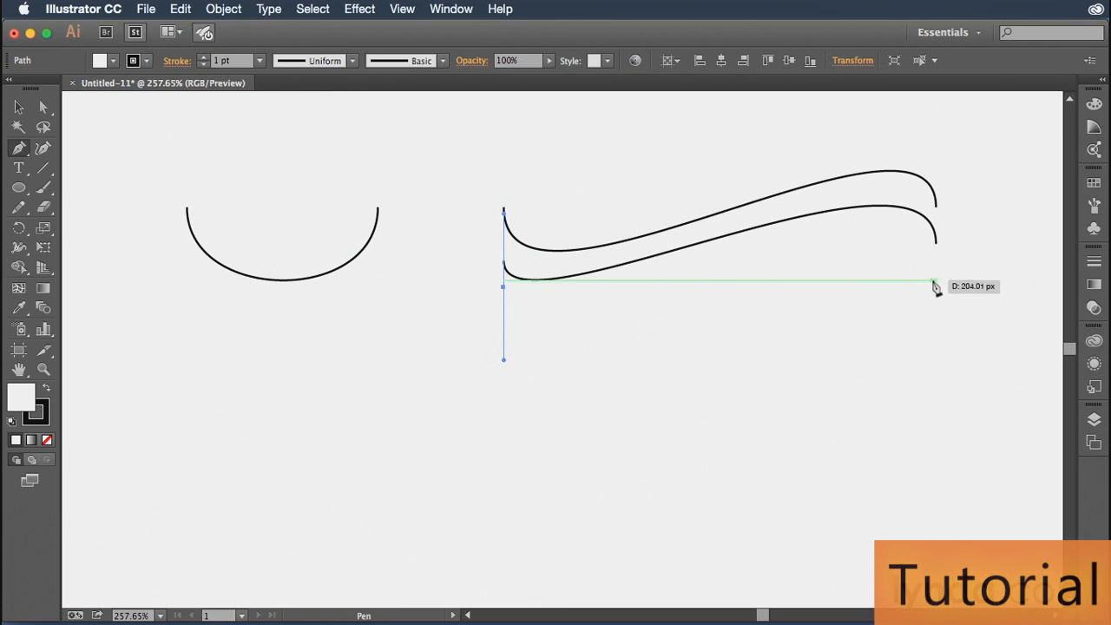
left_click(932, 282)
left_click_drag(933, 286, 929, 404)
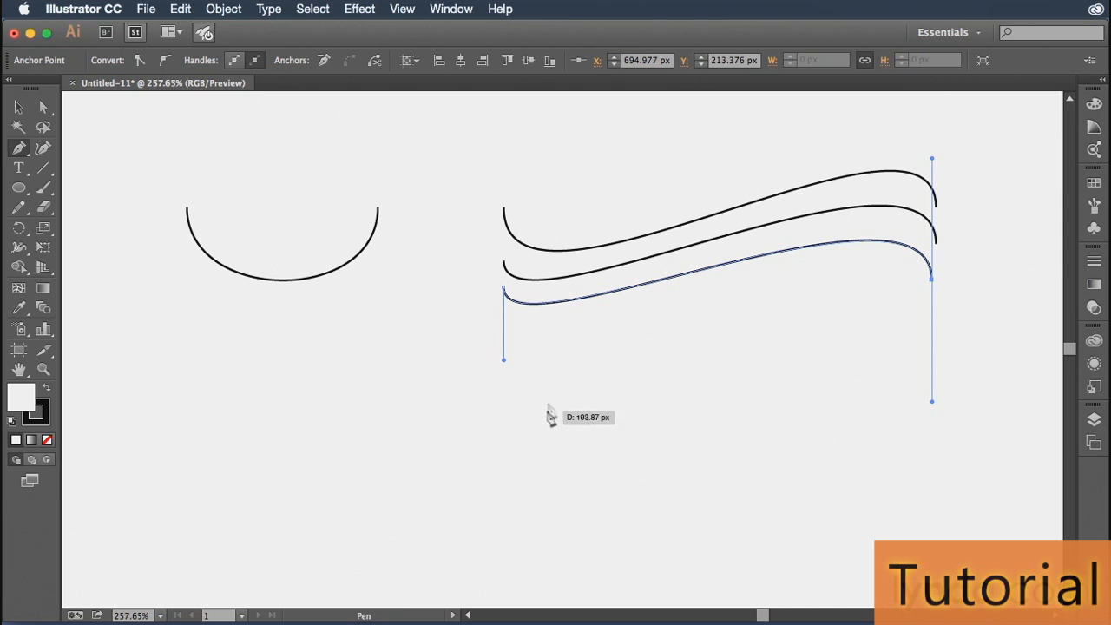
Lengthen the lower direction handle at the left anchor of the lowest S-shaped curve slightly to deepen its dip
left_click(41, 107)
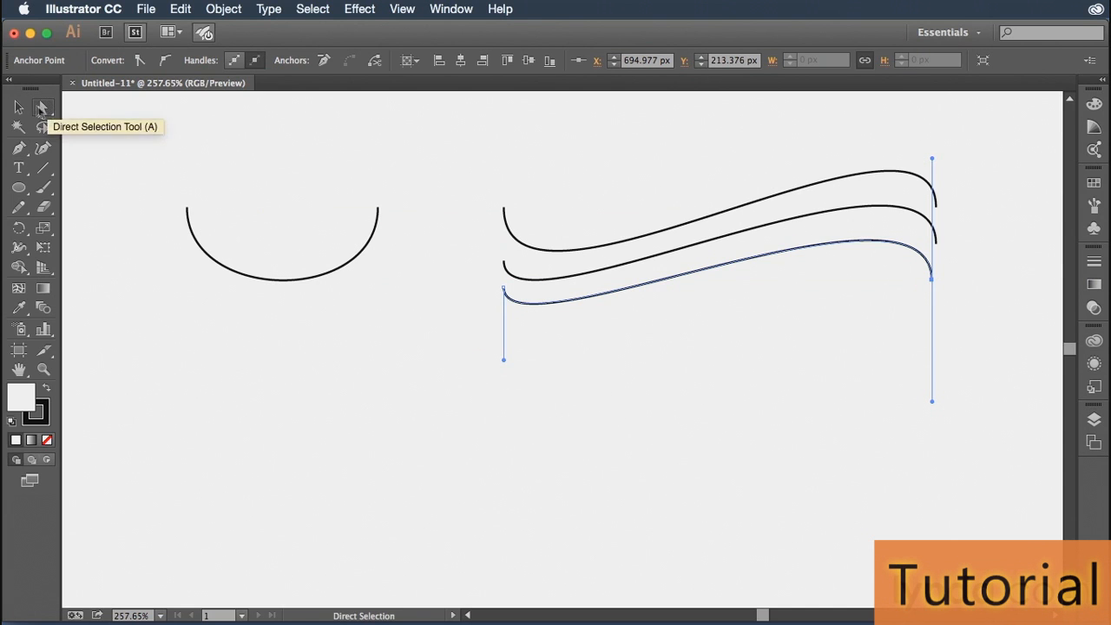
left_click(503, 290)
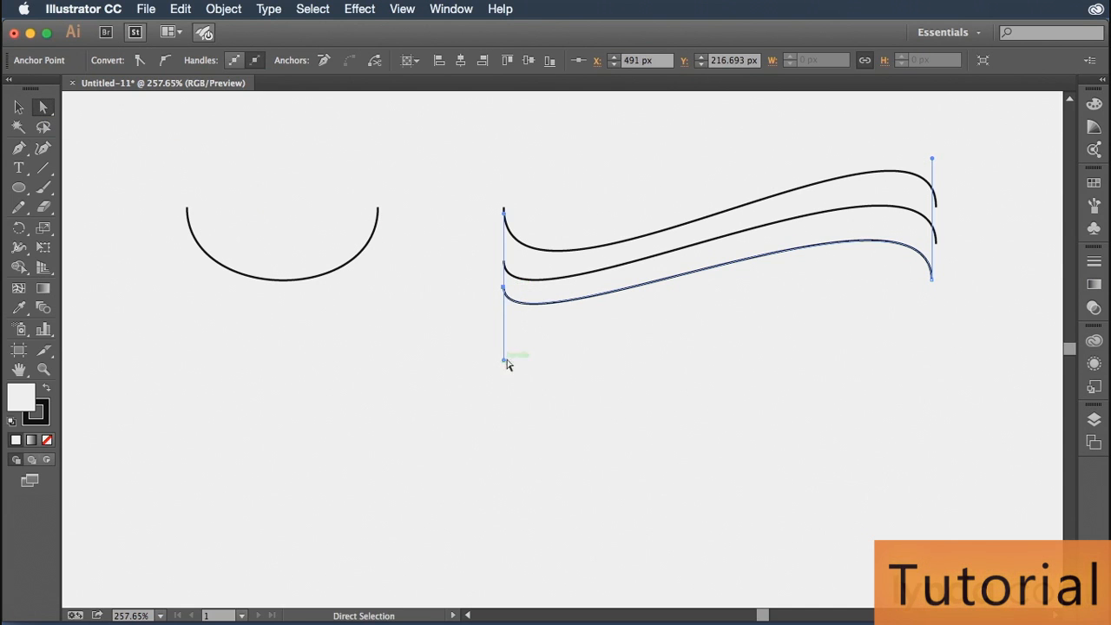
left_click_drag(504, 358, 504, 374)
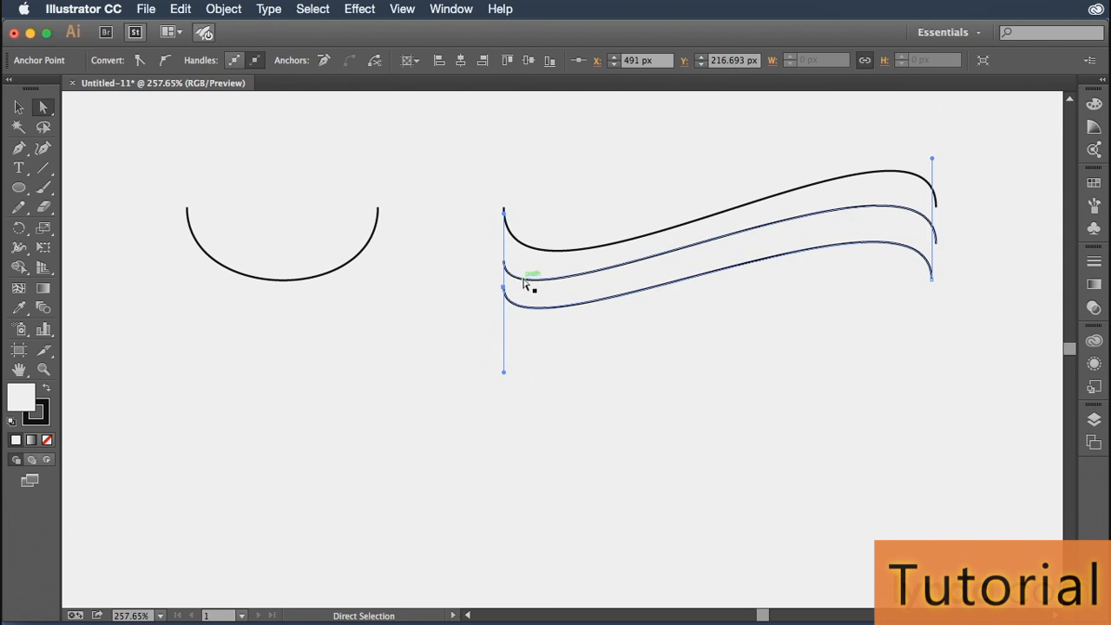
Shorten the lower direction handle at the left anchor of the topmost S-shaped curve to flatten its dip, and deselect the curve
left_click(524, 246)
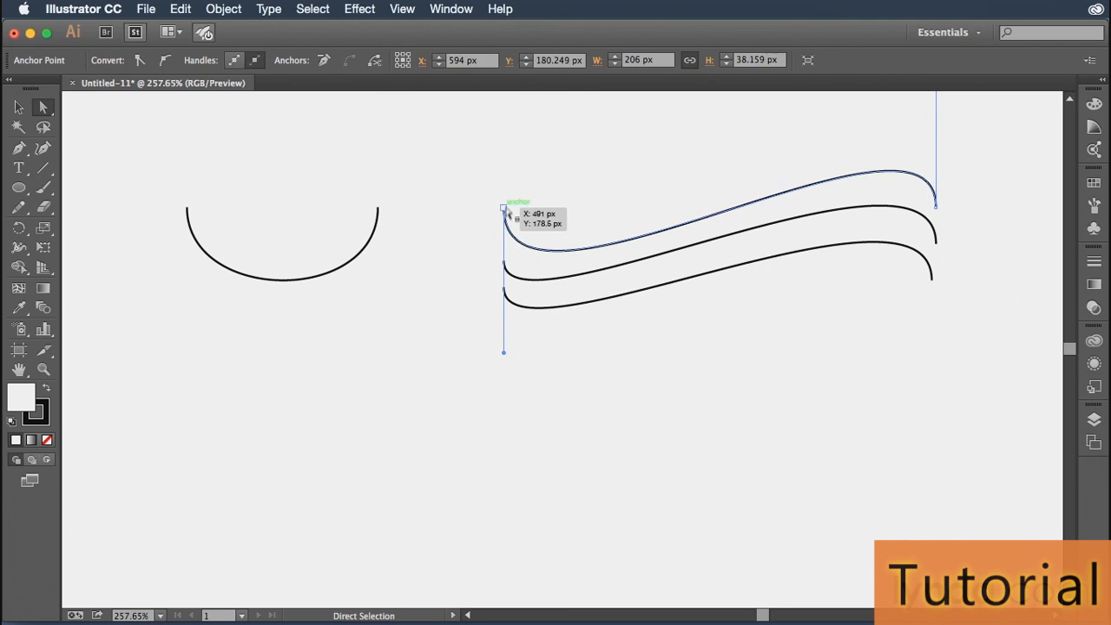
left_click(504, 209)
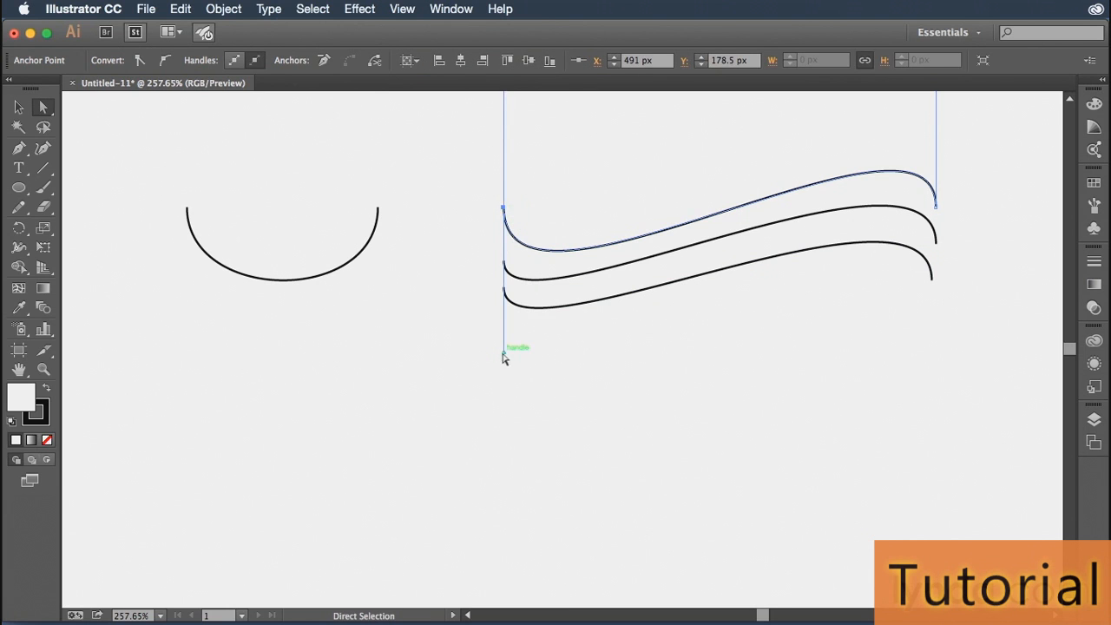
left_click_drag(503, 351, 504, 329)
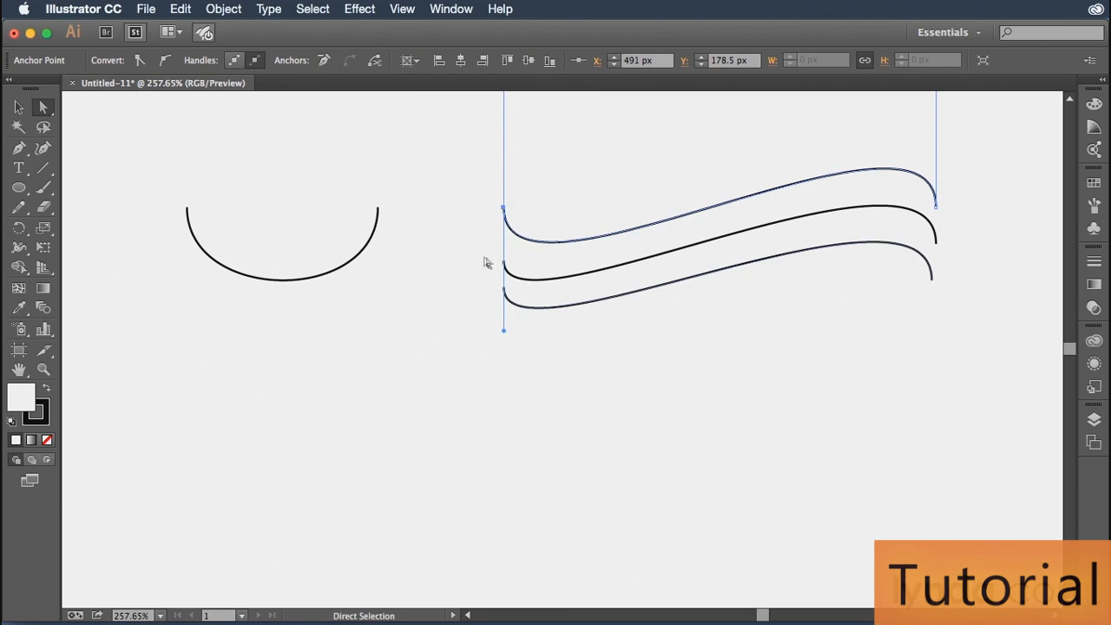
left_click(651, 485)
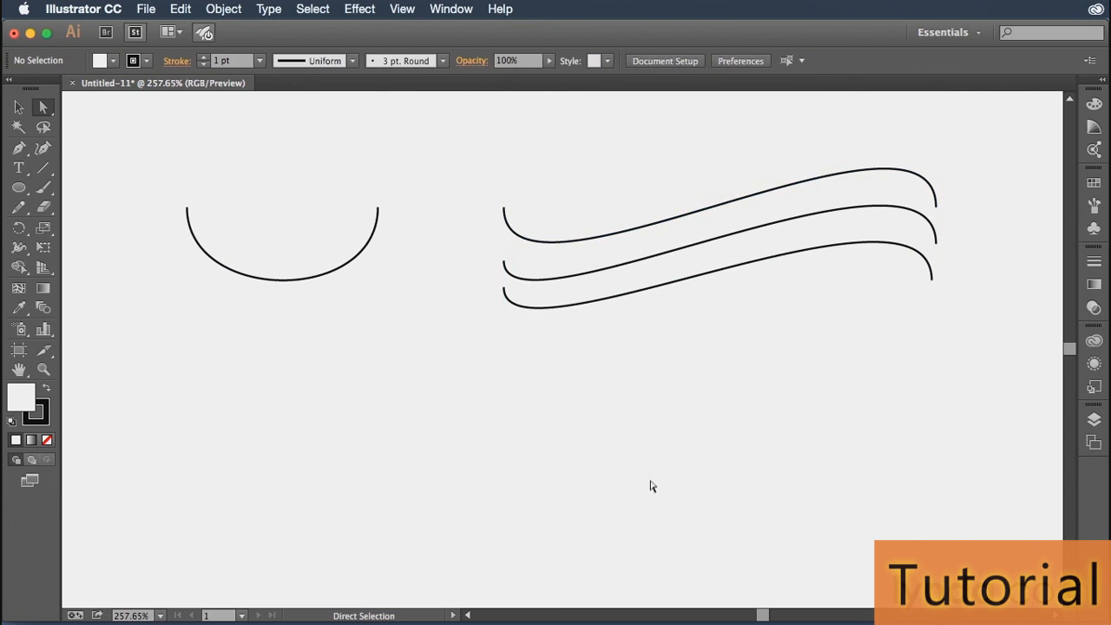
key("super+0")
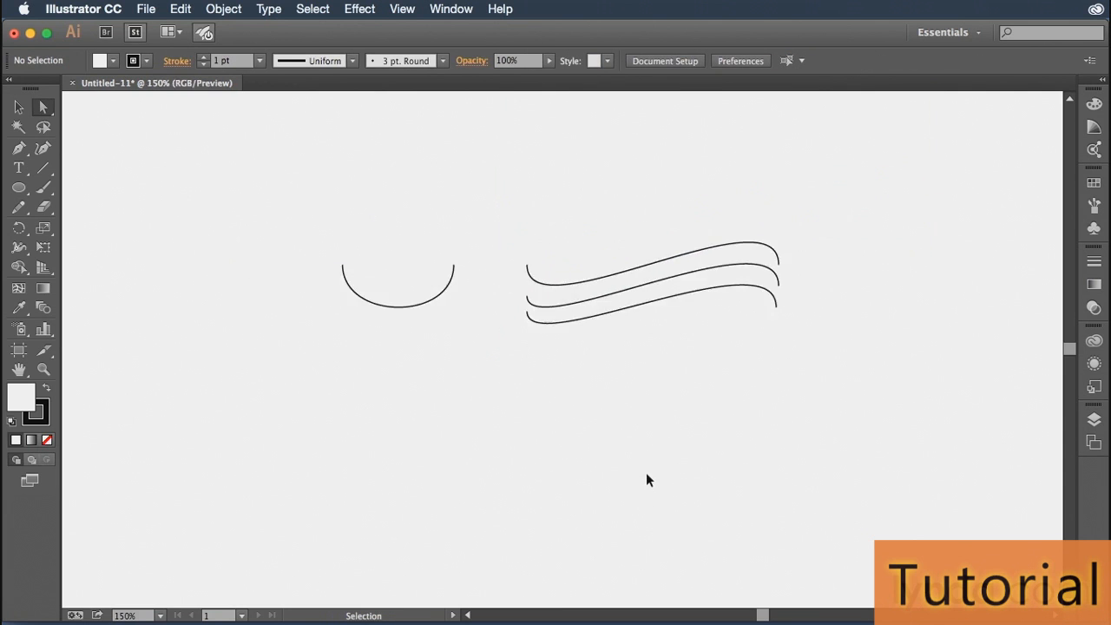
Reshape the lowest and middle S-shaped curves slightly by bending their segments with the Pen tool's temporary Anchor Point function, and deselect them
key("space")
left_click_drag(623, 465, 641, 397)
key("super+=")
key("super+=")
key("space")
left_click_drag(651, 292, 666, 369)
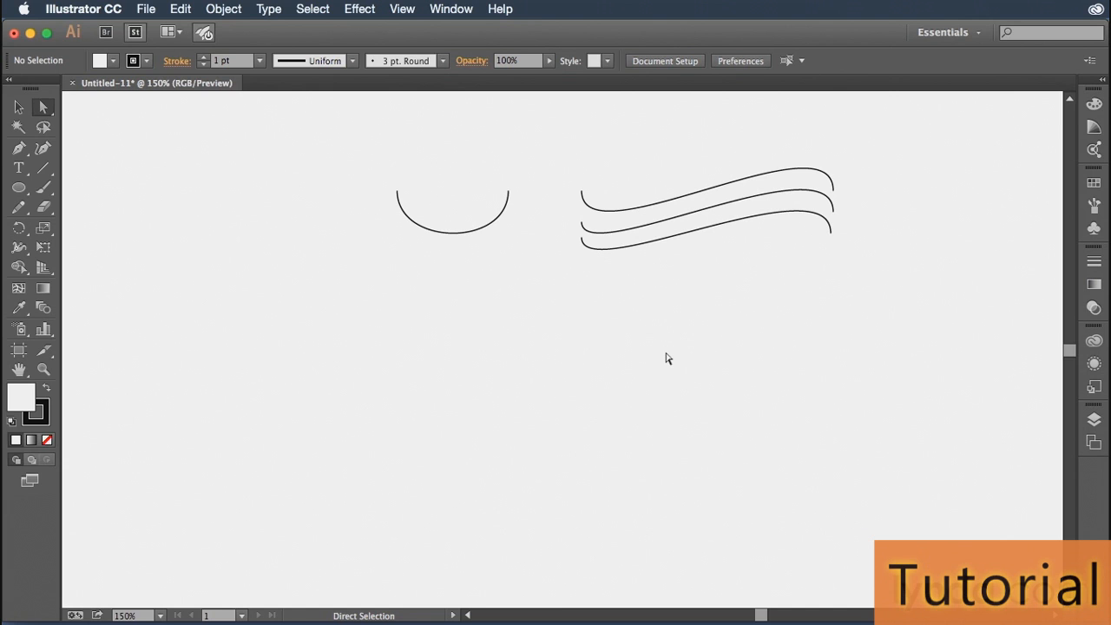
left_click(19, 149)
key("alt")
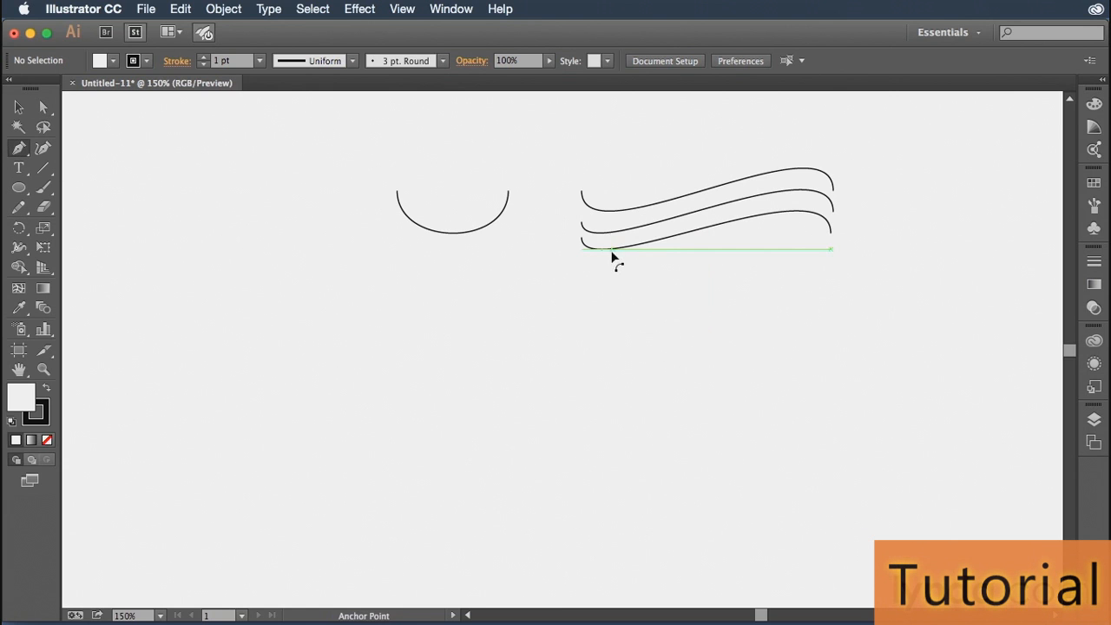
left_click_drag(612, 258, 808, 210)
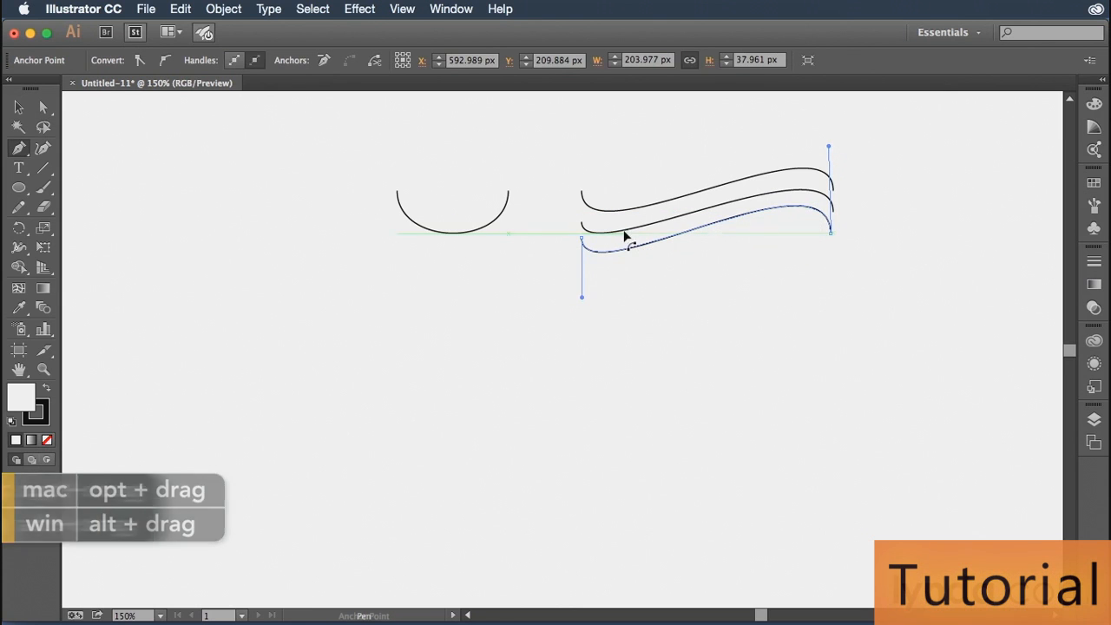
left_click_drag(808, 196, 613, 246)
left_click(568, 315, "super")
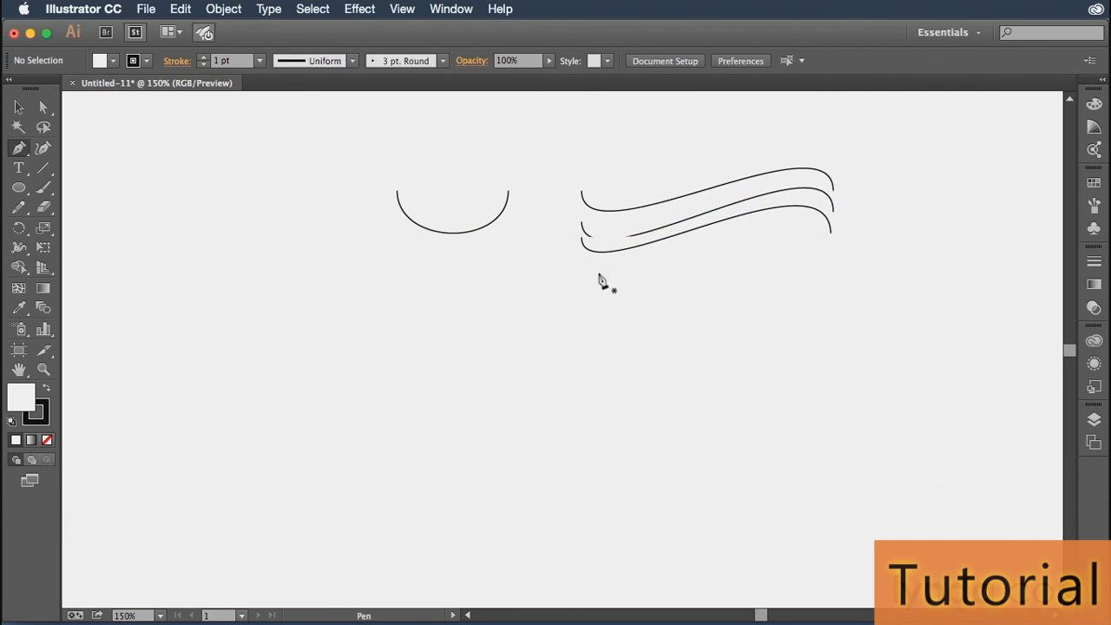
Select all three S-shaped curves together with the Selection tool, leaving out the U-shaped curve
left_click(18, 105)
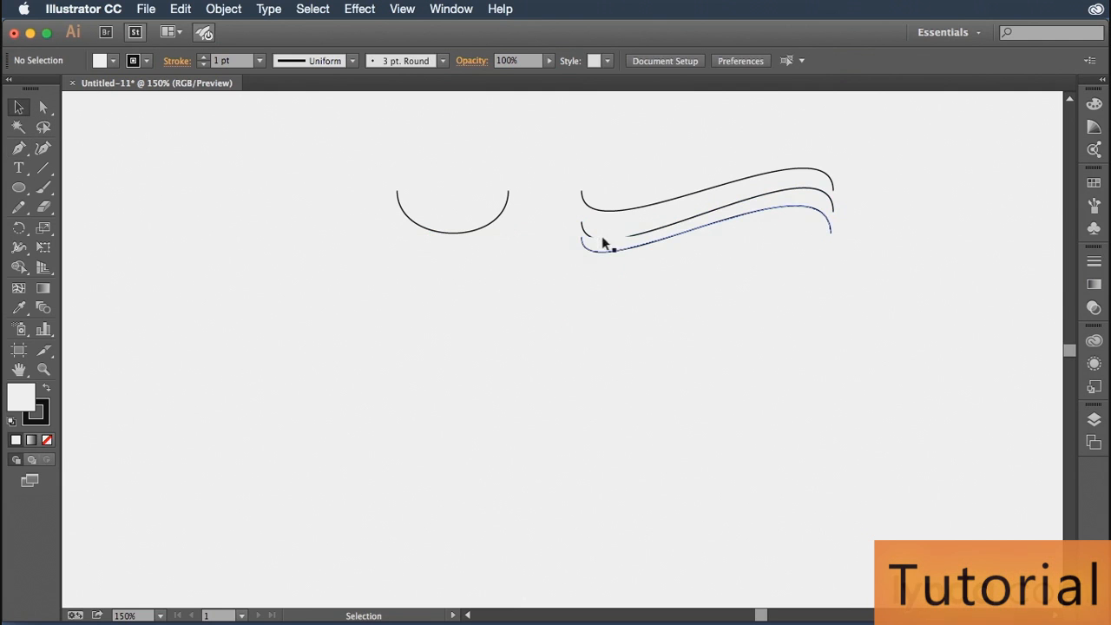
left_click_drag(565, 187, 843, 341)
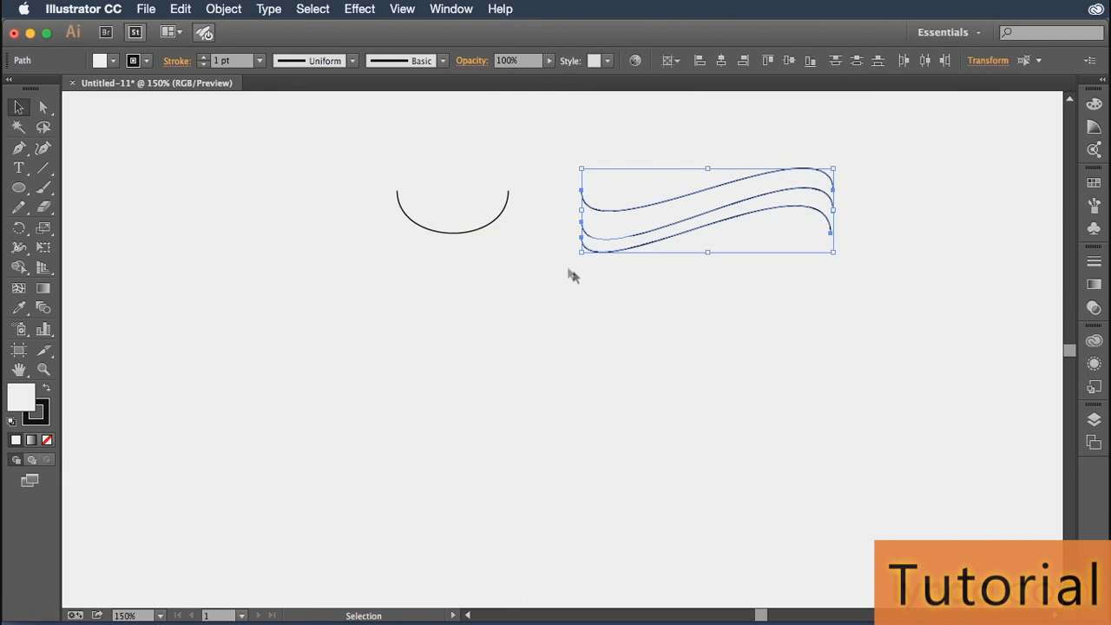